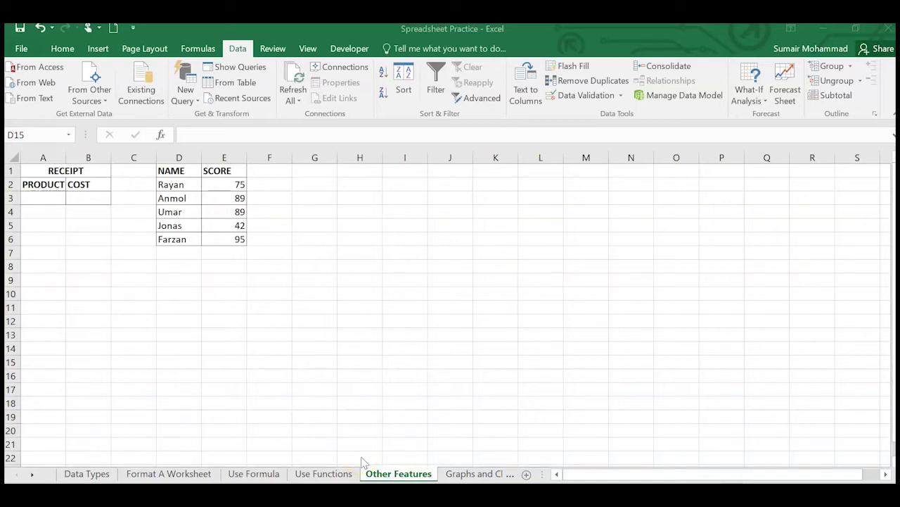
- Look through the workbook's existing worksheets, from Data Types to Use Functions, and return to the Other Features sheet
{"action": "left_click", "coordinate": [324, 473]}
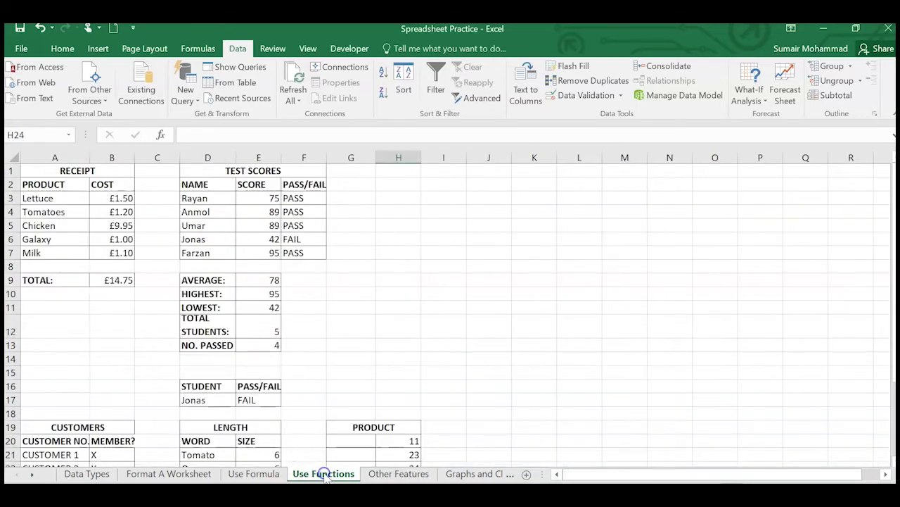
{"action": "left_click", "coordinate": [250, 473]}
{"action": "left_click", "coordinate": [184, 473]}
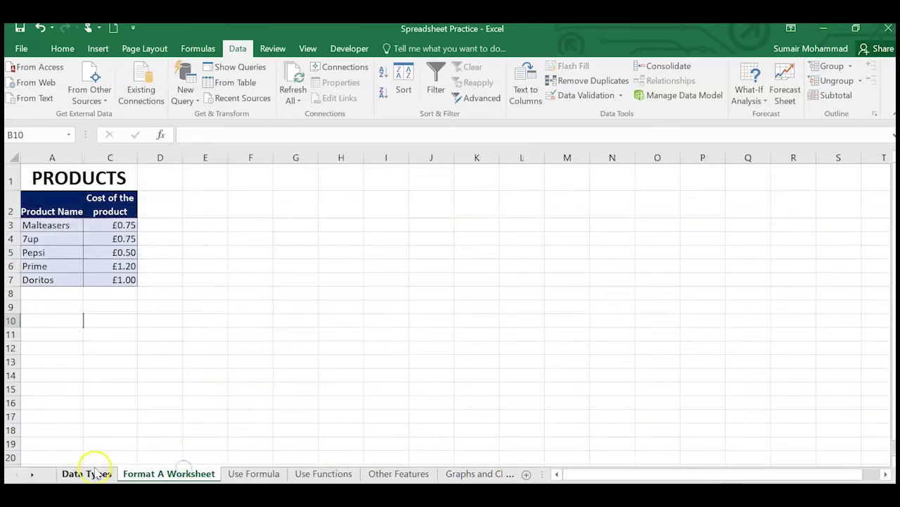
{"action": "left_click", "coordinate": [91, 473]}
{"action": "left_click", "coordinate": [197, 475]}
{"action": "left_click", "coordinate": [255, 474]}
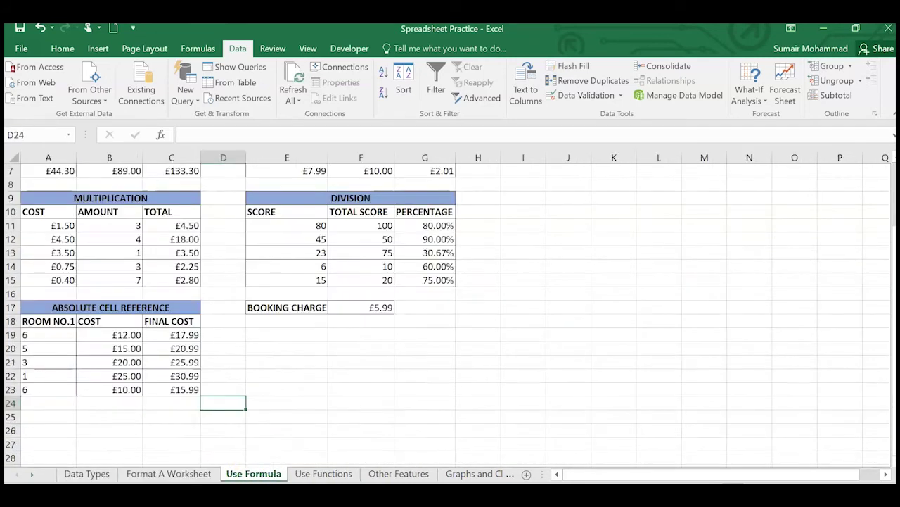
{"action": "left_click", "coordinate": [340, 473]}
{"action": "left_click", "coordinate": [398, 475]}
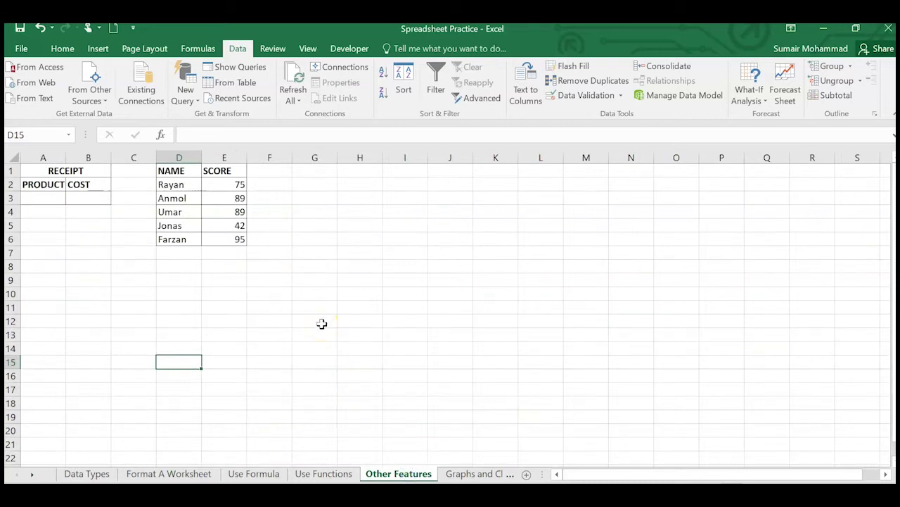
- Enter Lettuce as the product in cell A3 of the receipt on the Other Features sheet
{"action": "left_click", "coordinate": [52, 199]}
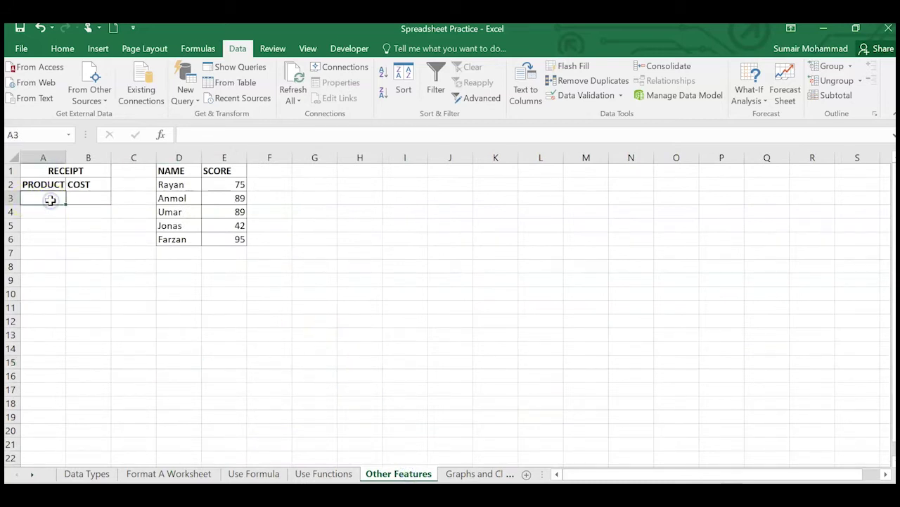
{"action": "left_click", "coordinate": [102, 200]}
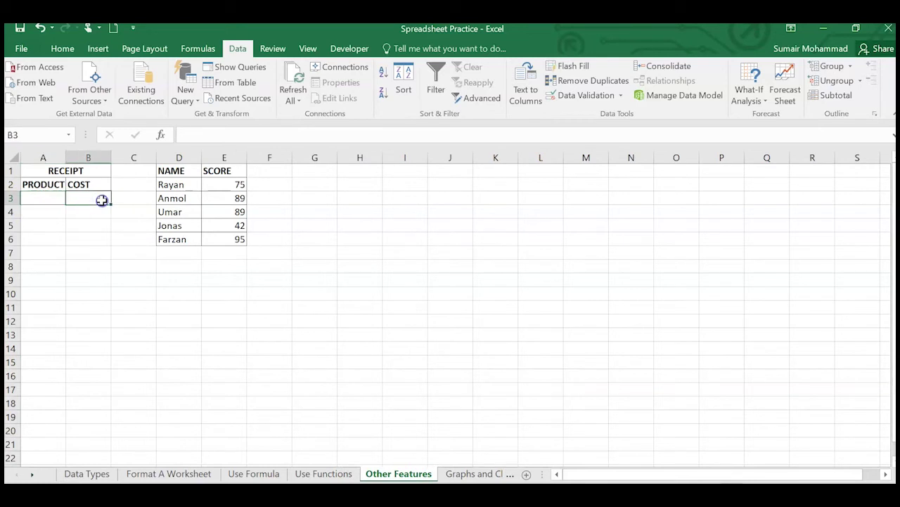
{"action": "left_click", "coordinate": [36, 200]}
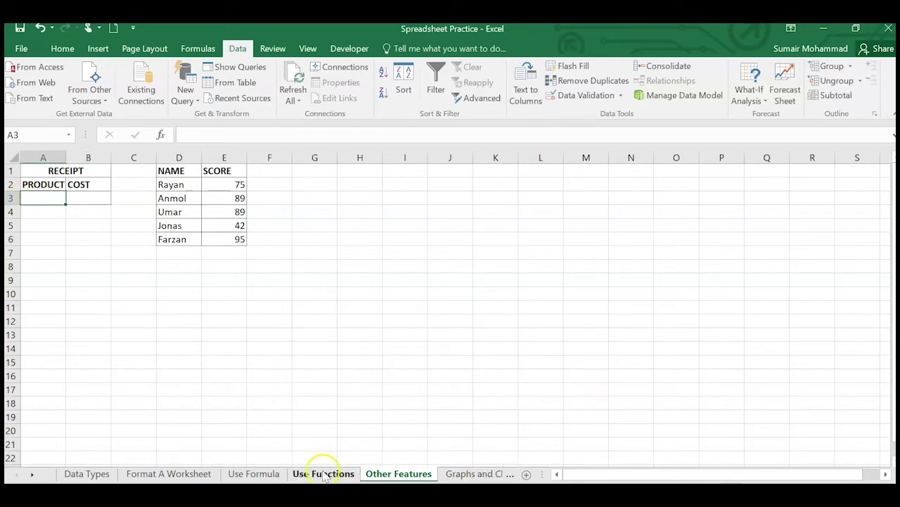
{"action": "left_click", "coordinate": [318, 473]}
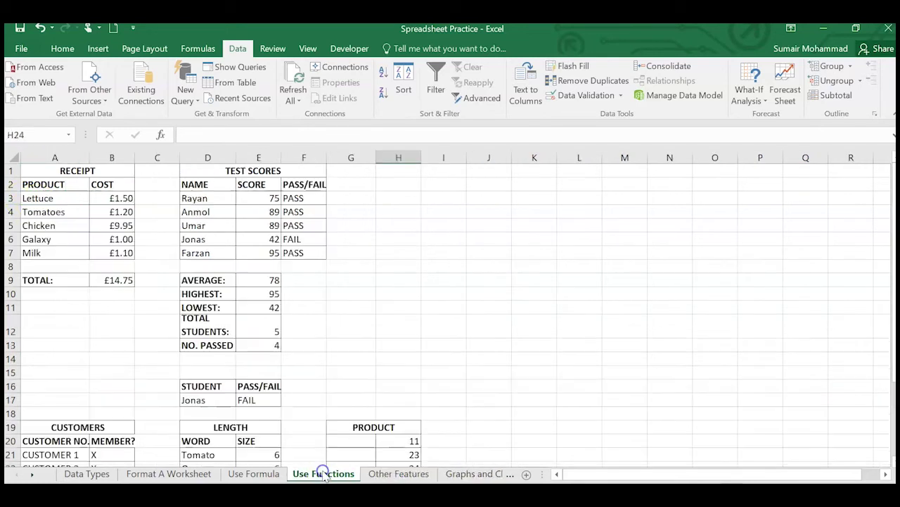
{"action": "left_click", "coordinate": [406, 473]}
{"action": "type", "text": "Le"}
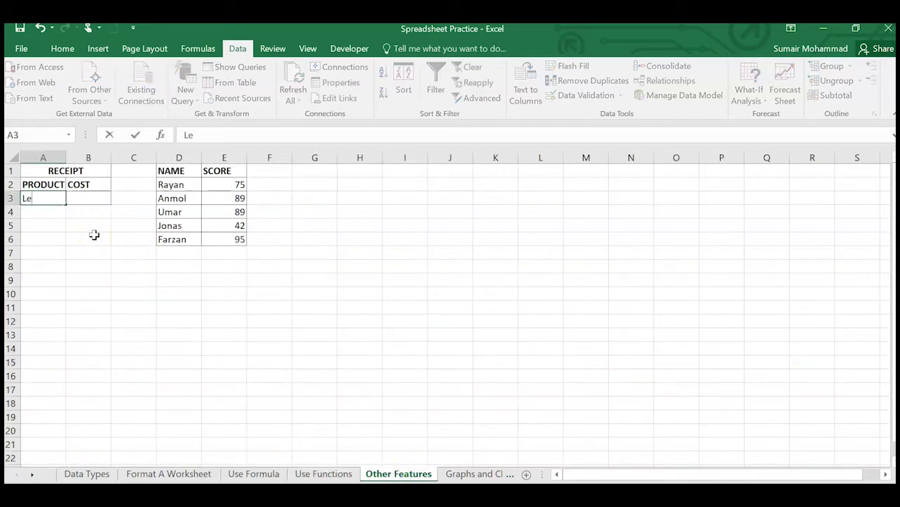
{"action": "type", "text": "ttuce"}
{"action": "key", "text": "Tab"}
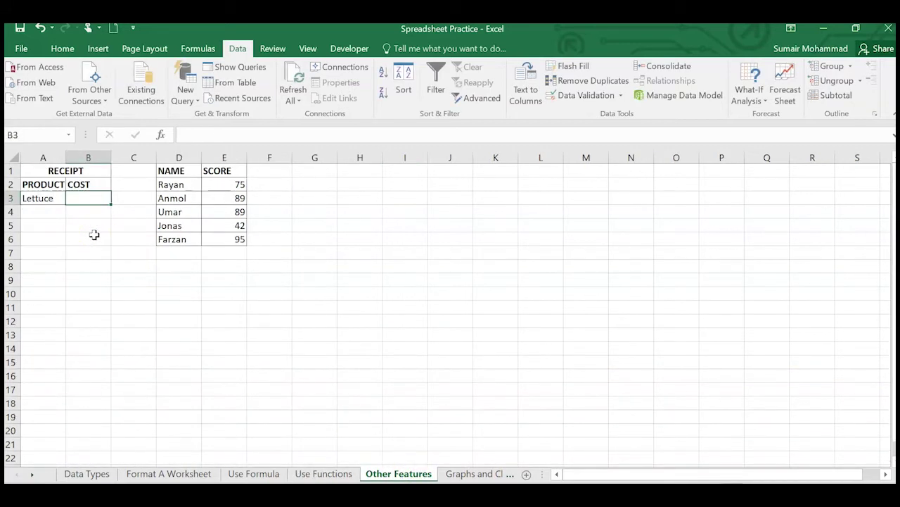
- Start a VLOOKUP formula in B3 with A3 as the lookup value and 'Use Functions'!A2:B7 as the table array
{"action": "type", "text": "=VLO"}
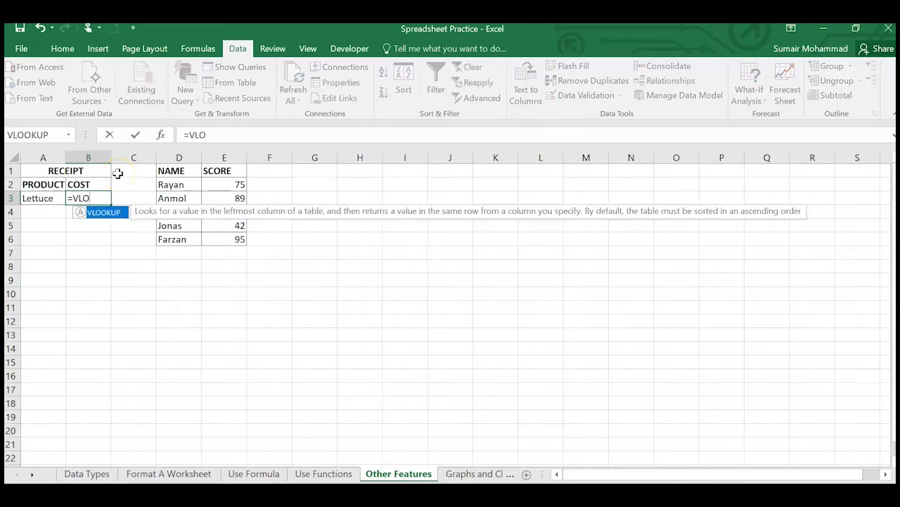
{"action": "type", "text": "OKUP("}
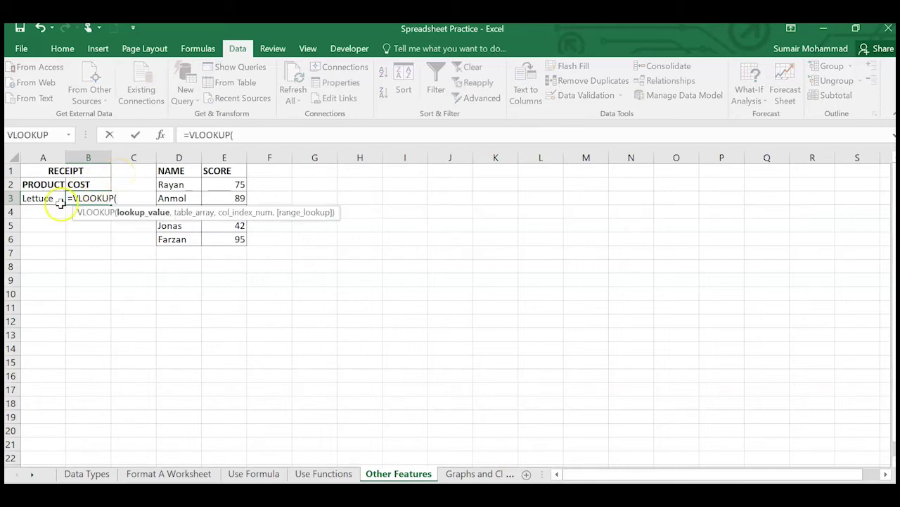
{"action": "left_click", "coordinate": [37, 200]}
{"action": "type", "text": ","}
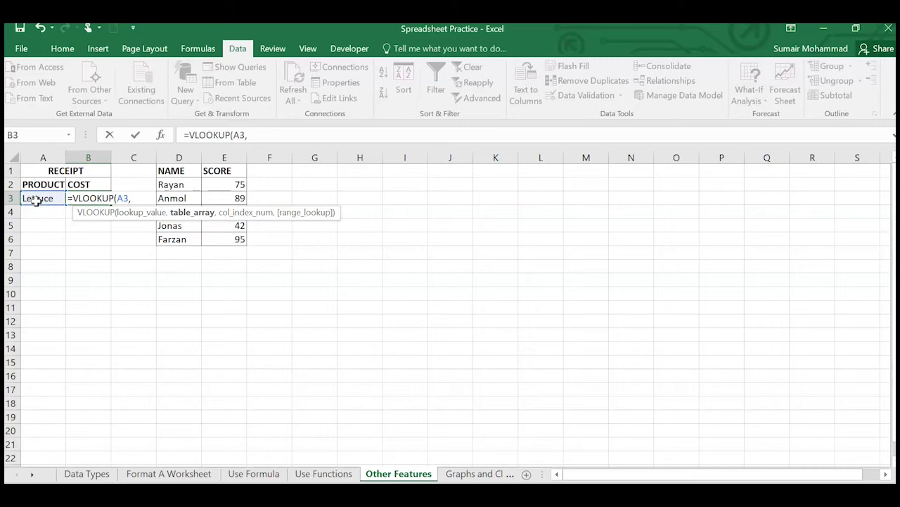
{"action": "left_click", "coordinate": [302, 477]}
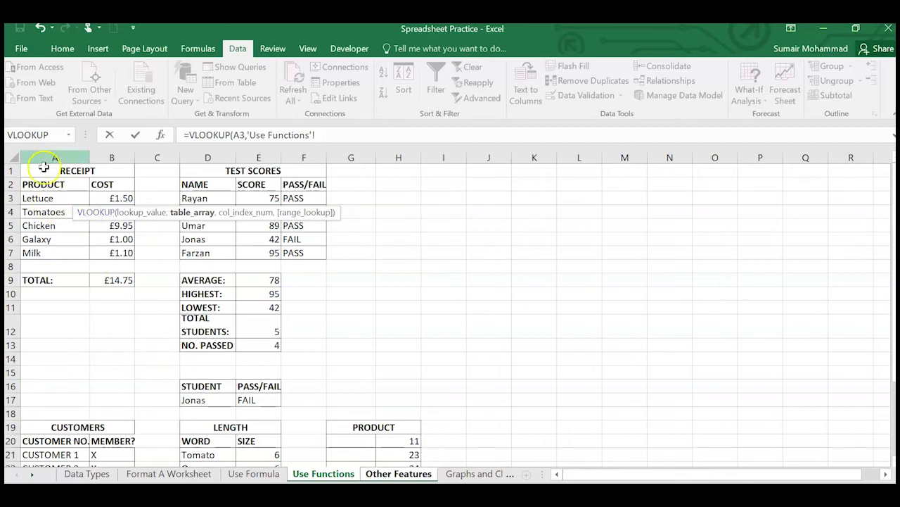
{"action": "left_click_drag", "start_coordinate": [45, 184], "coordinate": [116, 254]}
{"action": "type", "text": ","}
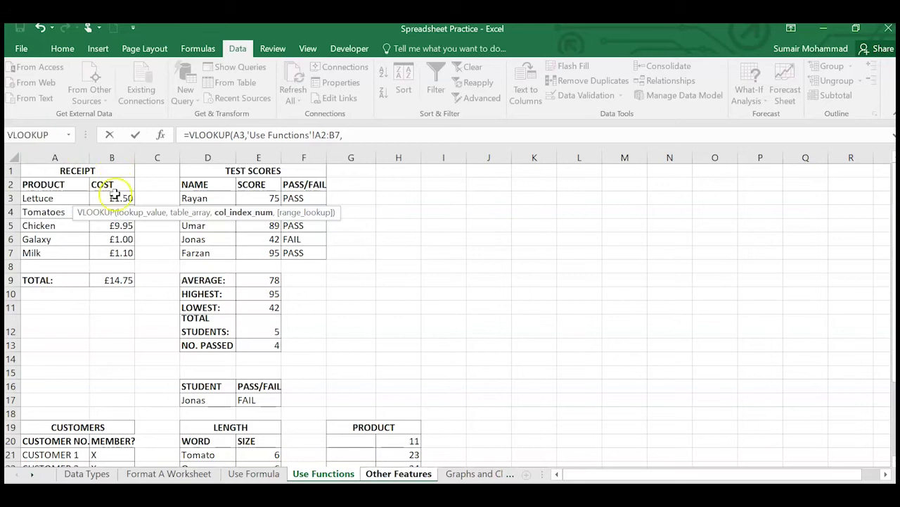
- Complete the VLOOKUP in B3 with column index 2 and FALSE for an exact match, and reselect the cell
{"action": "type", "text": "2"}
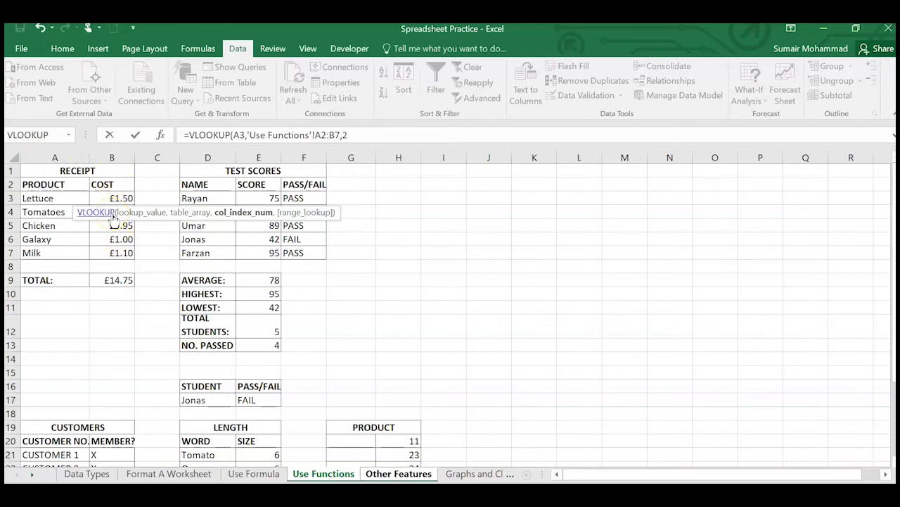
{"action": "type", "text": ",fals"}
{"action": "key", "text": "BackSpace"}
{"action": "key", "text": "BackSpace"}
{"action": "key", "text": "BackSpace"}
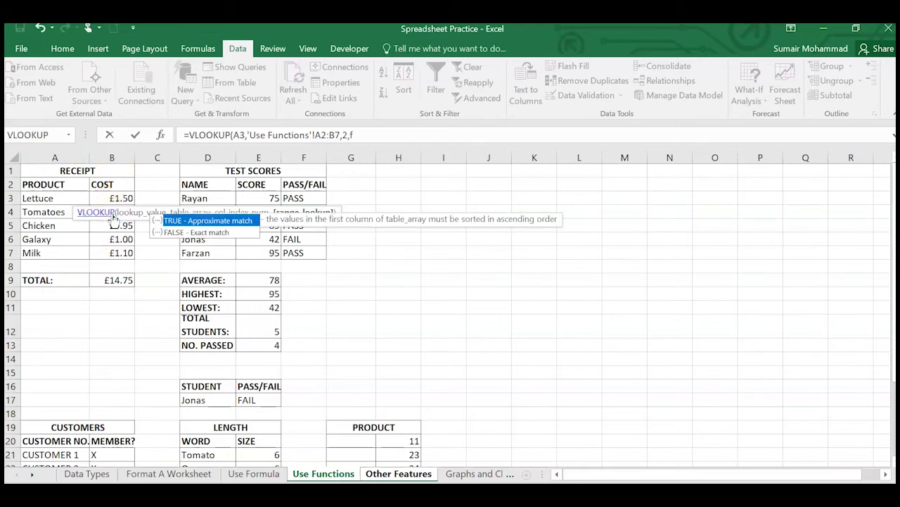
{"action": "key", "text": "BackSpace"}
{"action": "type", "text": "FALSE)"}
{"action": "key", "text": "Return"}
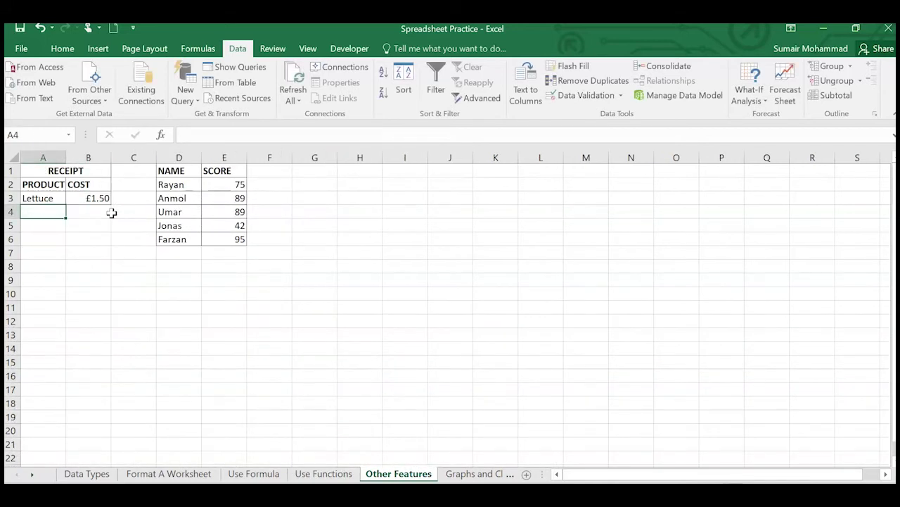
{"action": "left_click", "coordinate": [76, 199]}
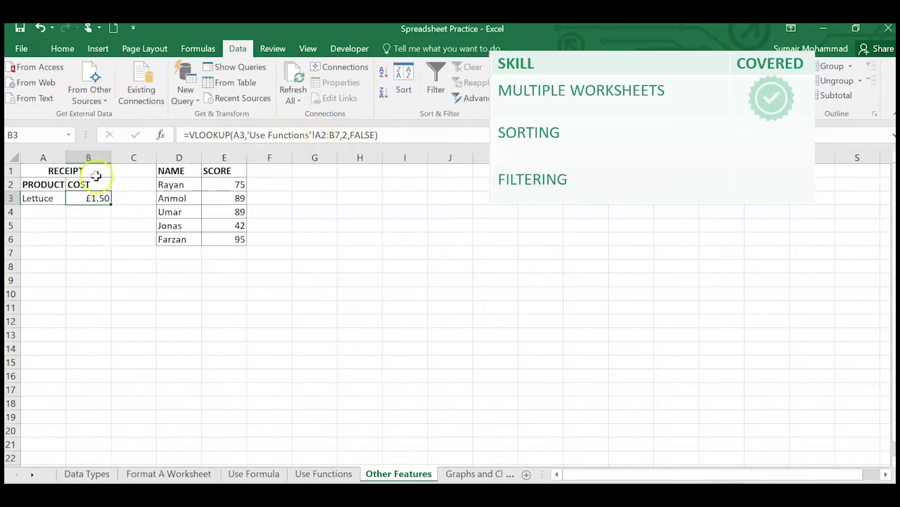
- Sort the names in D2:D6 from A to Z, expanding the selection to include the scores
{"action": "left_click", "coordinate": [175, 184]}
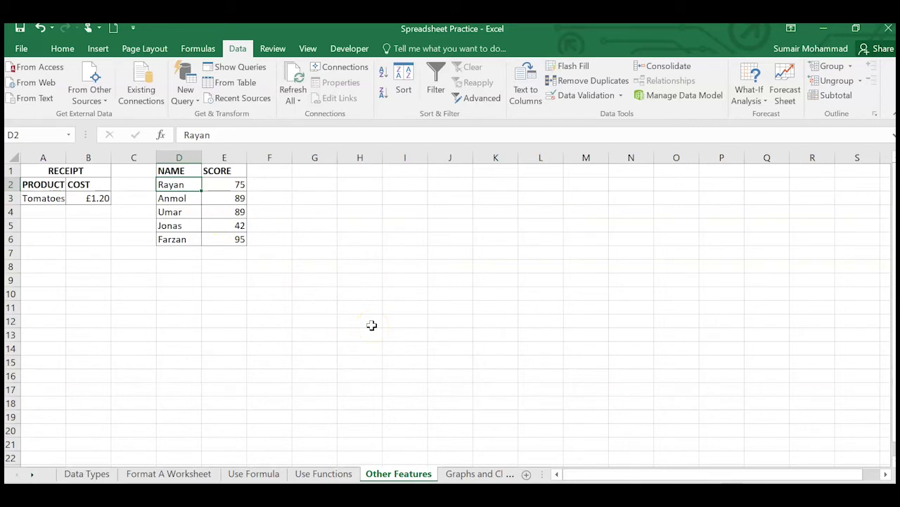
{"action": "left_click_drag", "start_coordinate": [167, 170], "coordinate": [227, 244]}
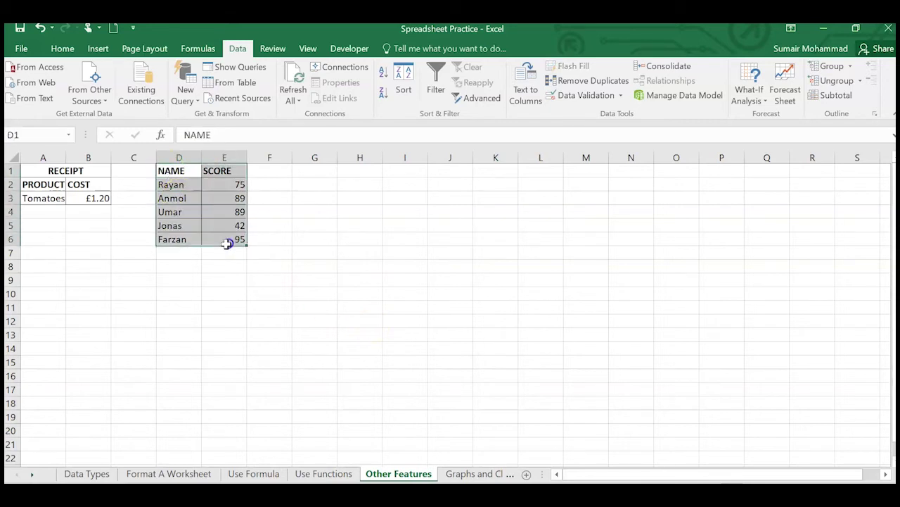
{"action": "left_click", "coordinate": [188, 197]}
{"action": "left_click_drag", "start_coordinate": [225, 183], "coordinate": [237, 201]}
{"action": "left_click_drag", "start_coordinate": [181, 184], "coordinate": [182, 240]}
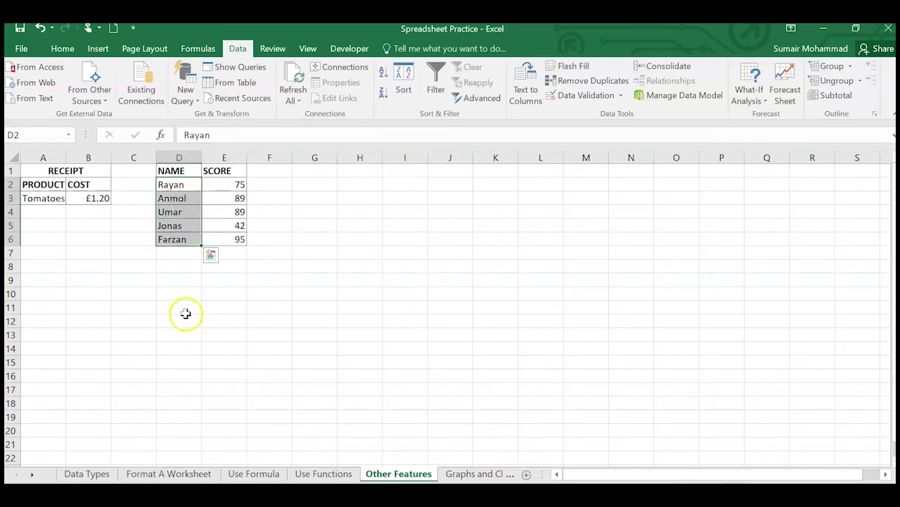
{"action": "left_click", "coordinate": [62, 49]}
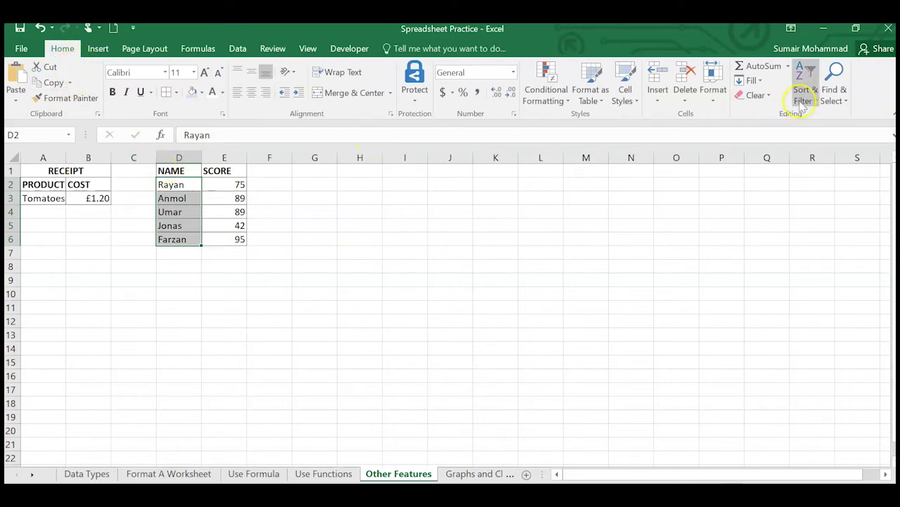
{"action": "left_click", "coordinate": [802, 98]}
{"action": "left_click", "coordinate": [813, 118]}
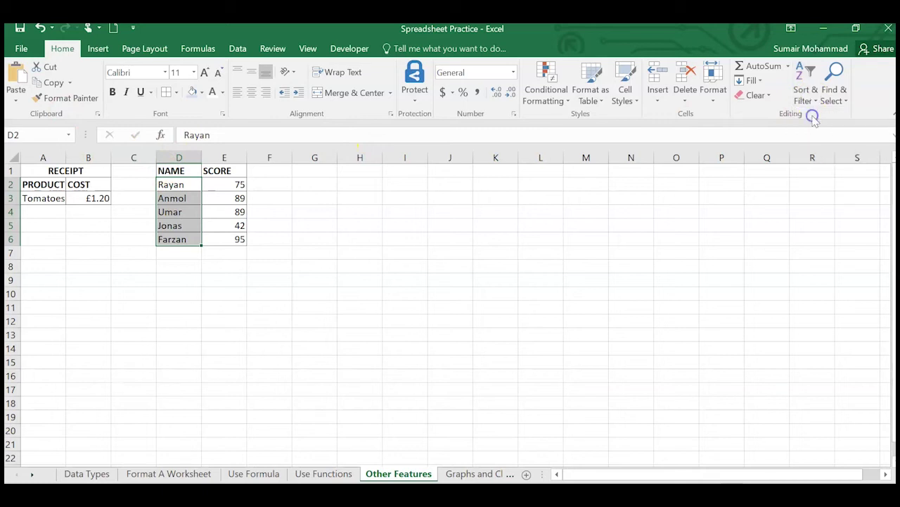
{"action": "left_click", "coordinate": [504, 293]}
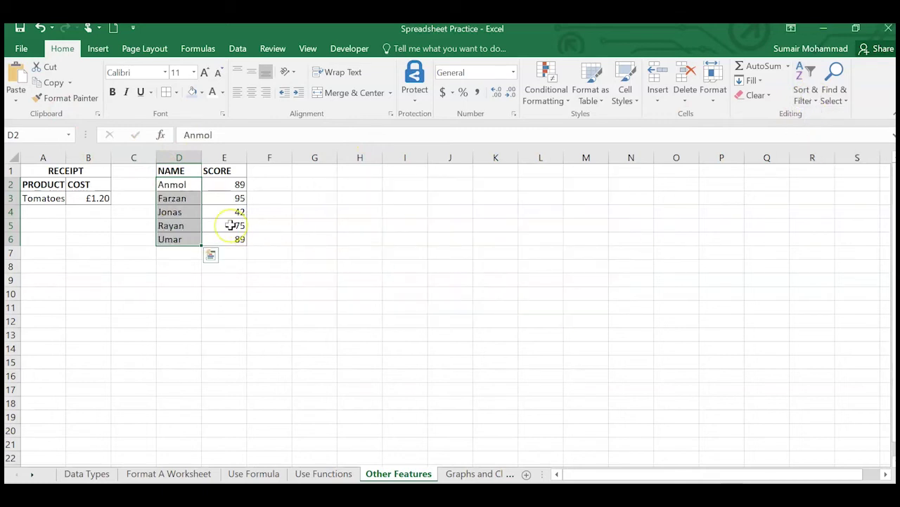
- Undo the alphabetical sort of the names and deselect the table
{"action": "key", "text": "ctrl+z"}
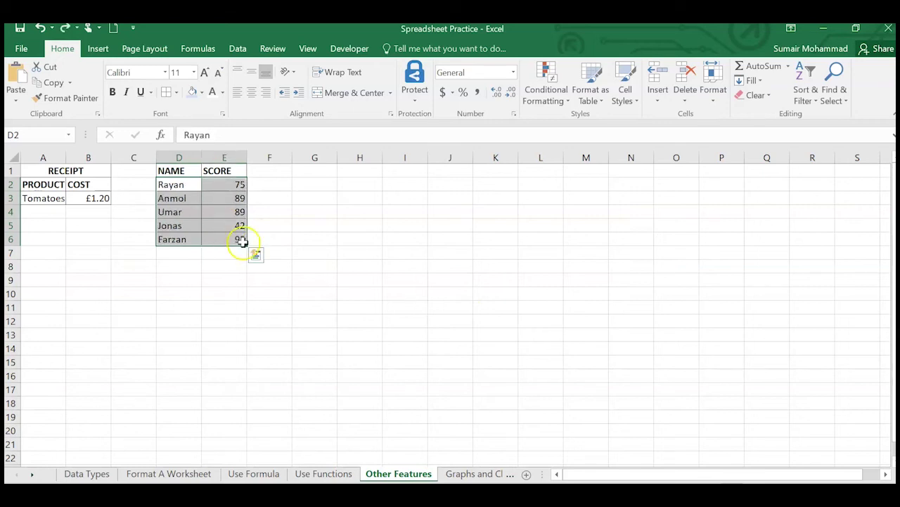
{"action": "left_click", "coordinate": [258, 270]}
{"action": "left_click", "coordinate": [208, 291]}
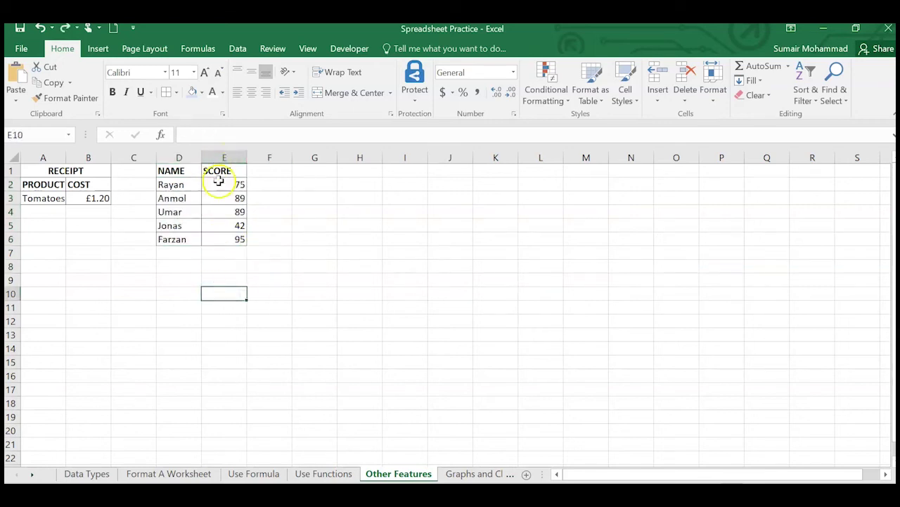
- Sort the scores in E2:E6 from smallest to largest, expanding the selection to include the names
{"action": "left_click_drag", "start_coordinate": [228, 182], "coordinate": [225, 237]}
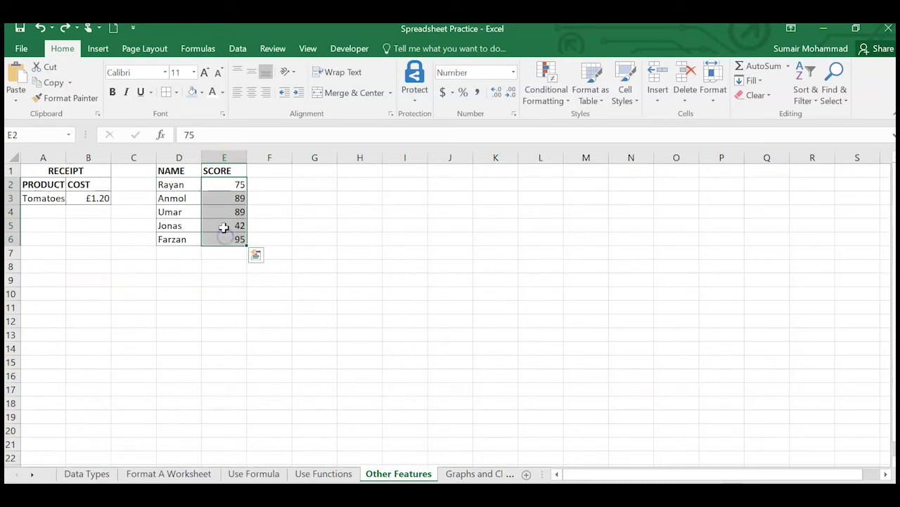
{"action": "right_click", "coordinate": [224, 228]}
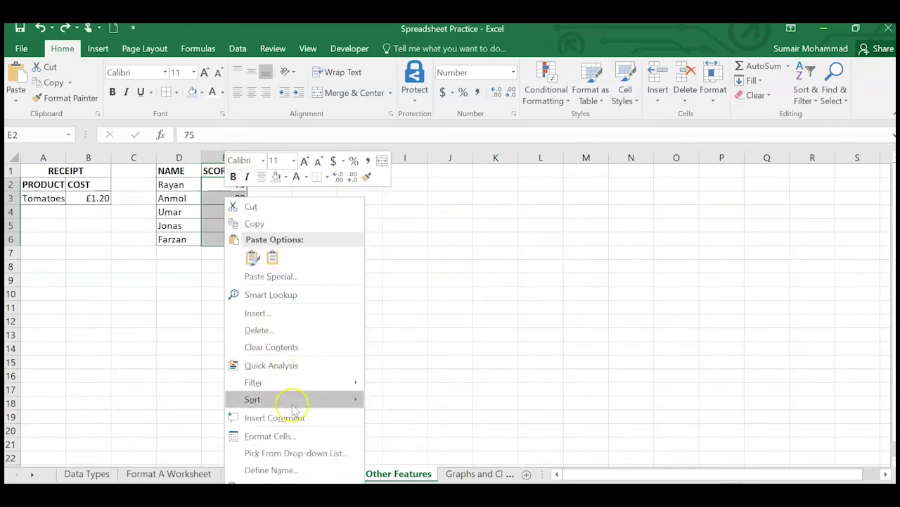
{"action": "mouse_move", "coordinate": [320, 407]}
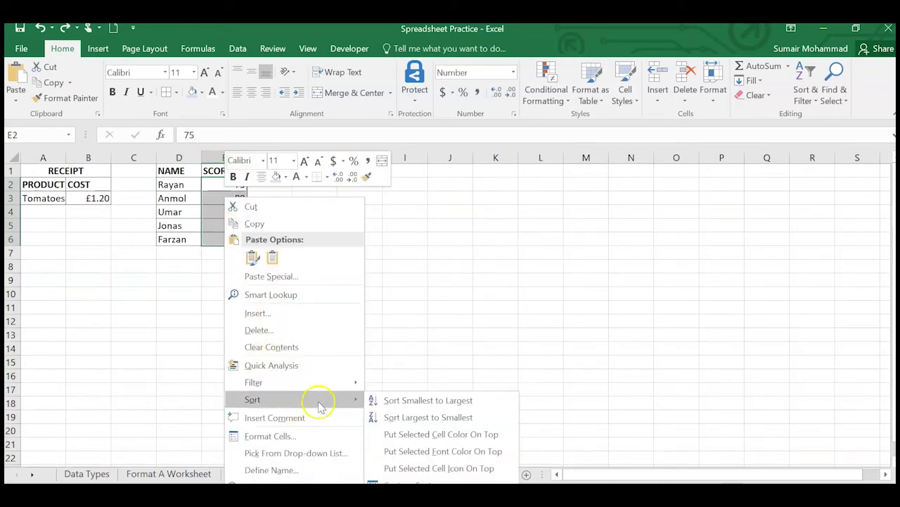
{"action": "left_click", "coordinate": [424, 401]}
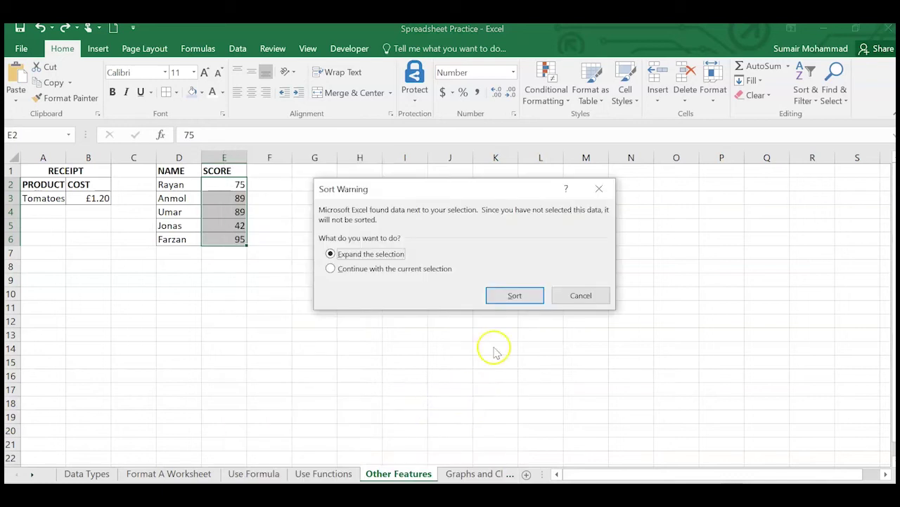
{"action": "left_click", "coordinate": [513, 295]}
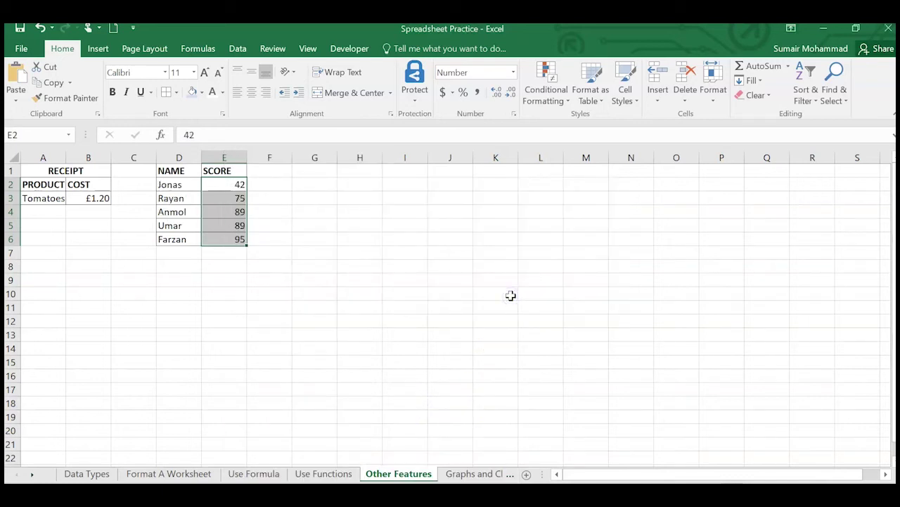
{"action": "mouse_move", "coordinate": [246, 220]}
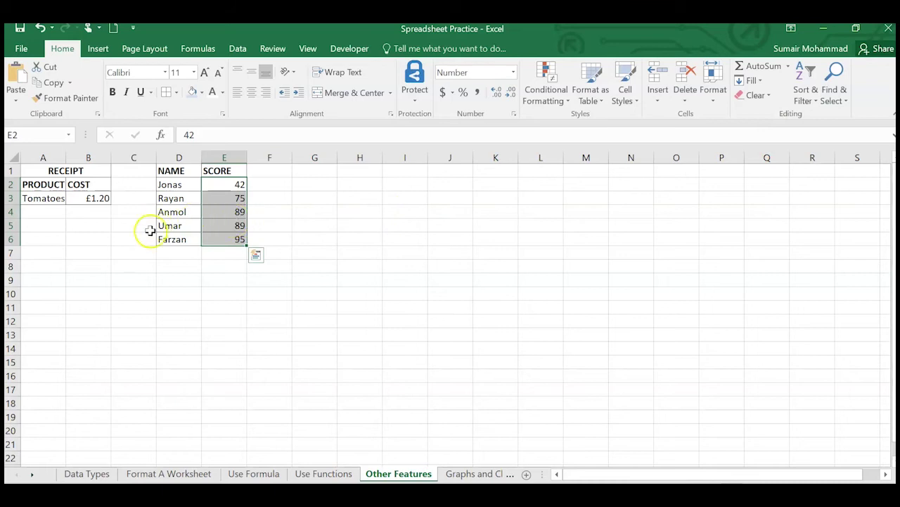
- Undo the smallest-to-largest sort of the score table
{"action": "key", "text": "ctrl+z"}
{"action": "left_click", "coordinate": [239, 223]}
{"action": "left_click", "coordinate": [232, 208]}
- Set up a two-level custom sort on D2:E6, with SCORE from smallest to largest as the first level
{"action": "left_click_drag", "start_coordinate": [232, 186], "coordinate": [231, 243]}
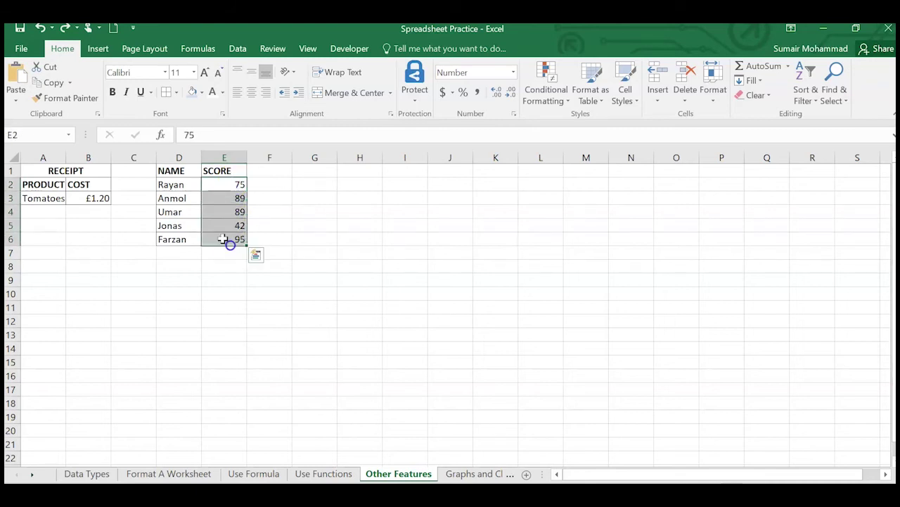
{"action": "left_click_drag", "start_coordinate": [176, 171], "coordinate": [177, 237]}
{"action": "left_click_drag", "start_coordinate": [194, 187], "coordinate": [231, 240]}
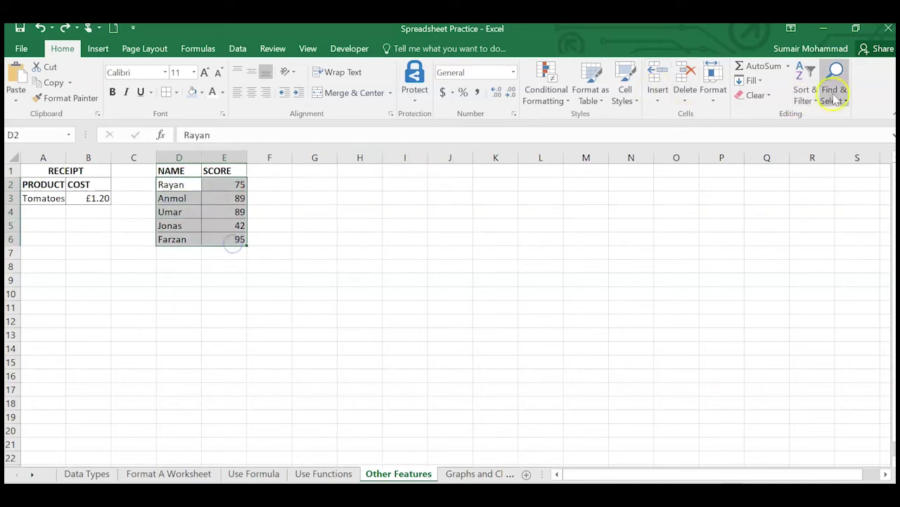
{"action": "left_click", "coordinate": [805, 81]}
{"action": "left_click", "coordinate": [811, 149]}
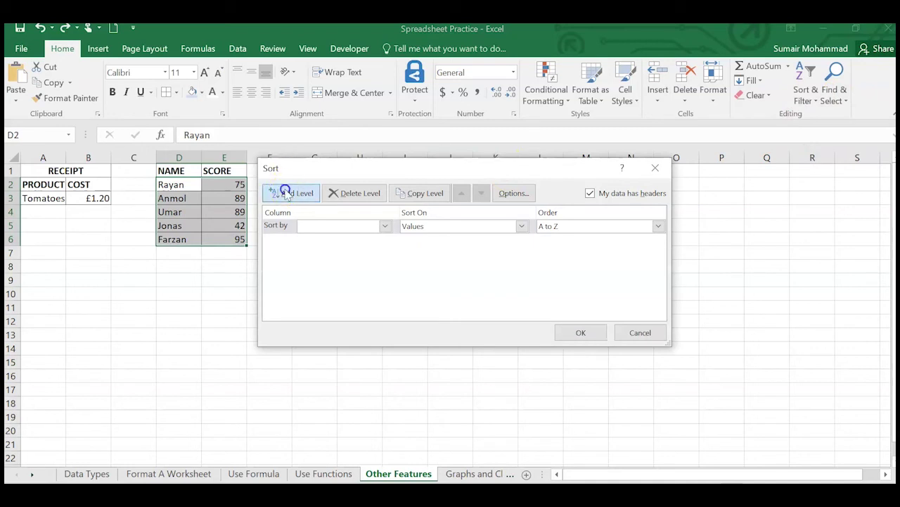
{"action": "left_click", "coordinate": [287, 193]}
{"action": "left_click", "coordinate": [384, 226]}
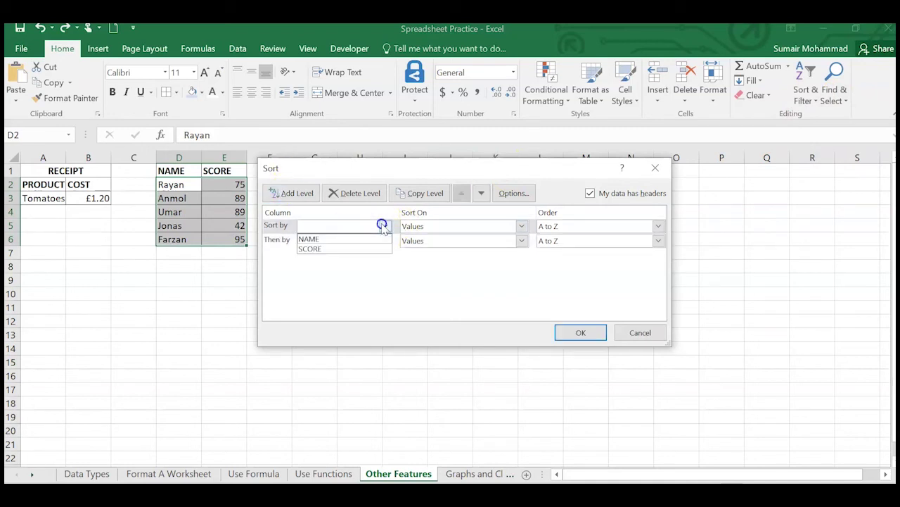
{"action": "left_click", "coordinate": [339, 249]}
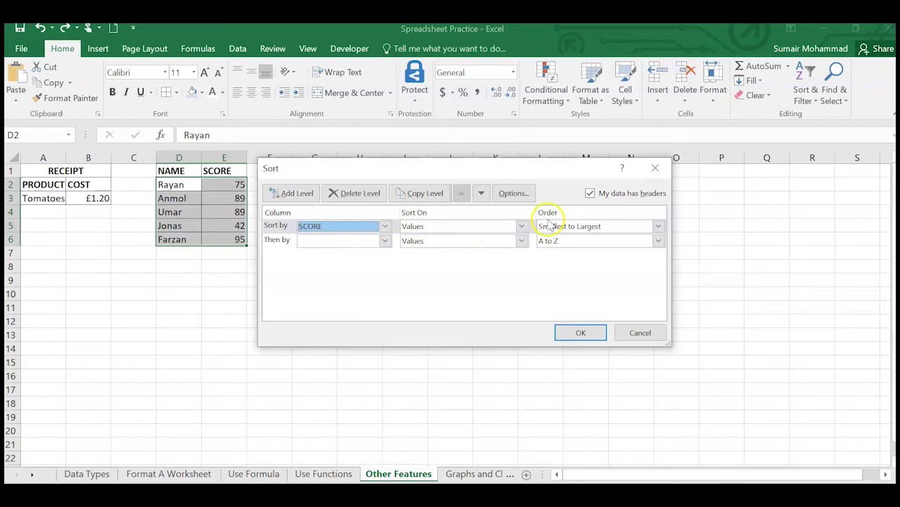
- Set the second sort level to NAME in Z to A order and apply the custom sort
{"action": "left_click", "coordinate": [385, 240]}
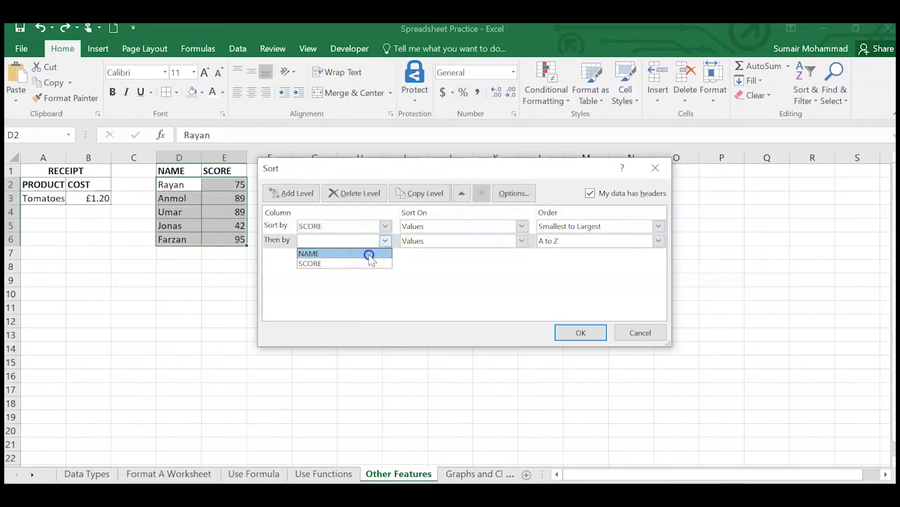
{"action": "left_click", "coordinate": [368, 249]}
{"action": "left_click", "coordinate": [658, 241]}
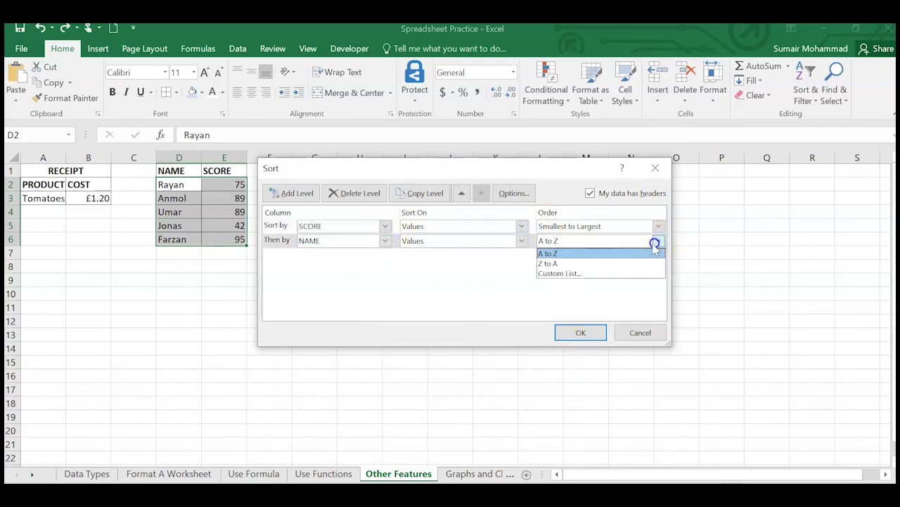
{"action": "left_click", "coordinate": [629, 264]}
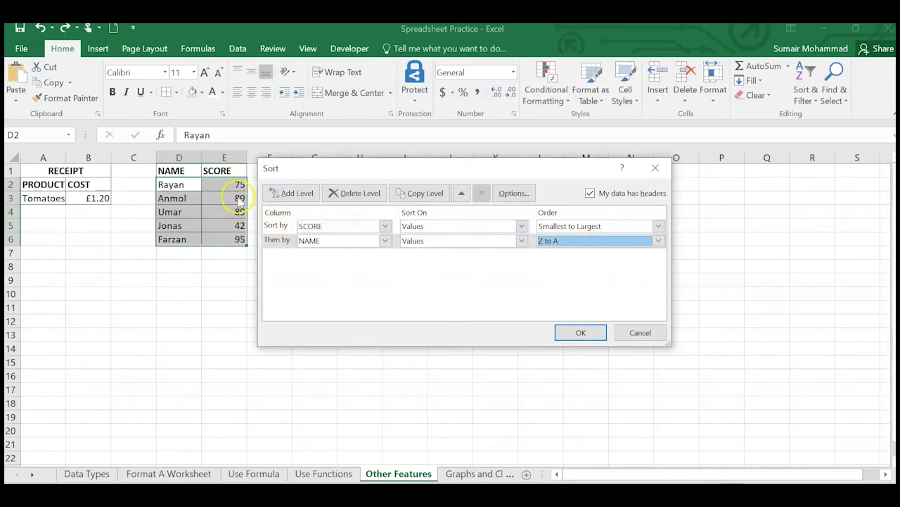
{"action": "left_click", "coordinate": [580, 331]}
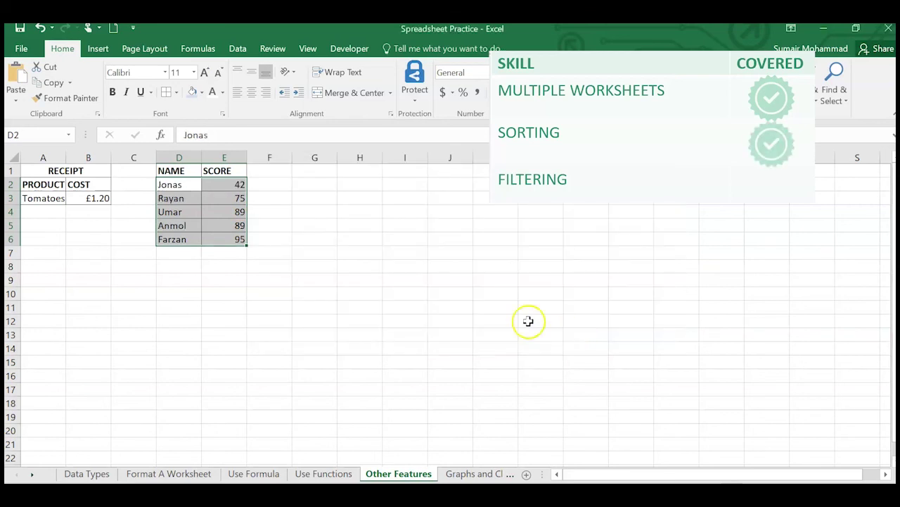
- Turn on filtering for the NAME and SCORE table, starting from header cell D1
{"action": "left_click", "coordinate": [223, 225]}
{"action": "left_click", "coordinate": [170, 173]}
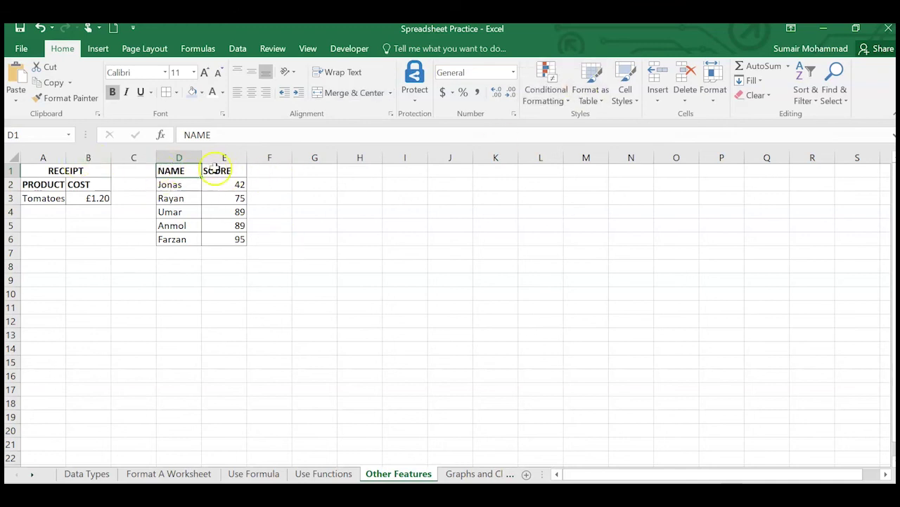
{"action": "left_click", "coordinate": [800, 86]}
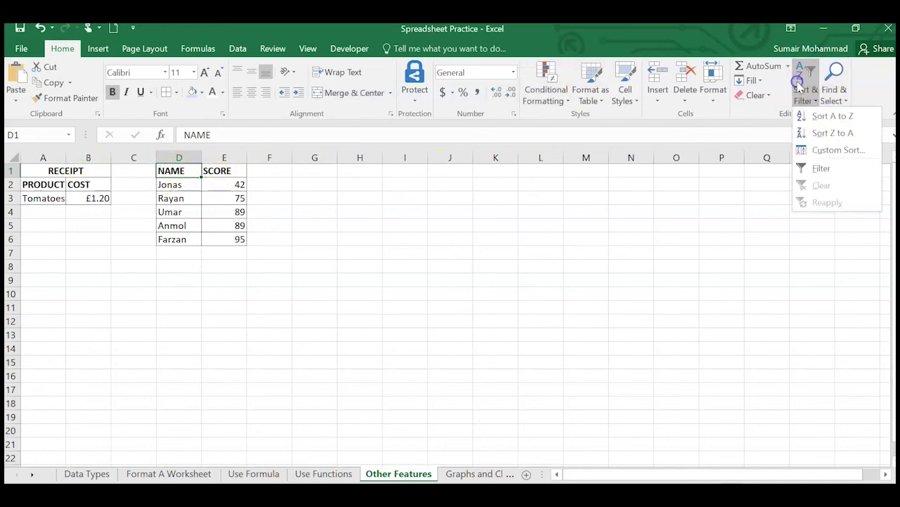
{"action": "left_click", "coordinate": [812, 169]}
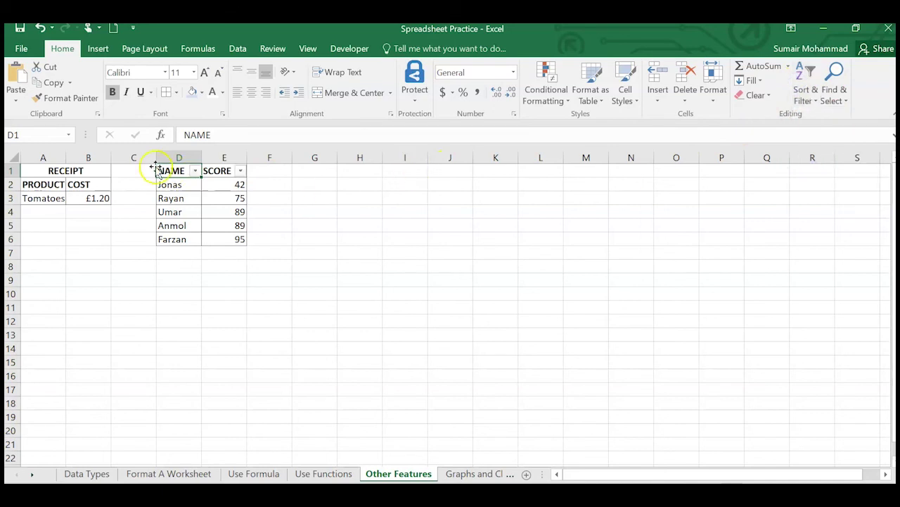
- Filter the NAME column to show only the first two names in its alphabetical value list
{"action": "left_click", "coordinate": [194, 171]}
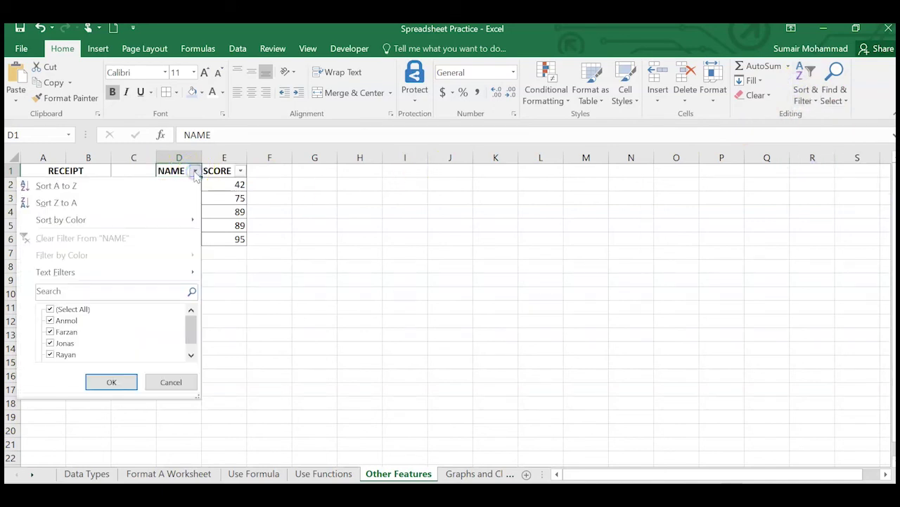
{"action": "left_click", "coordinate": [72, 309]}
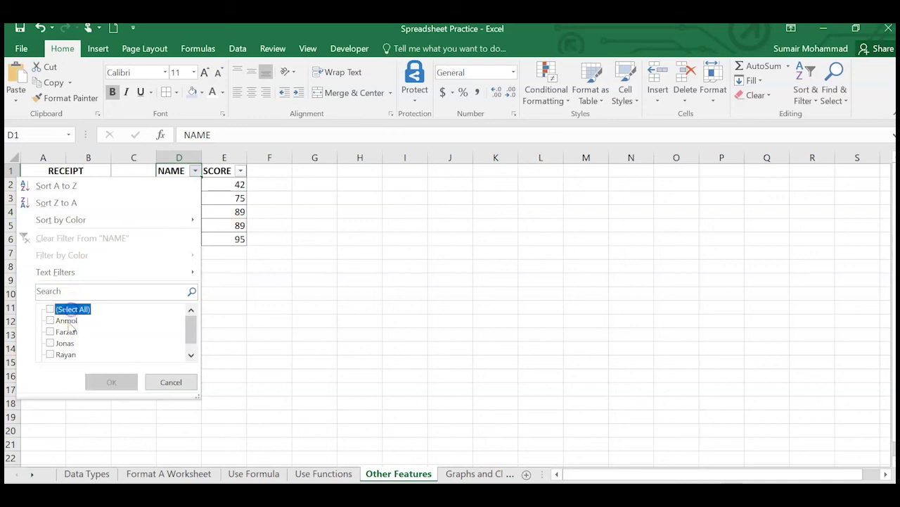
{"action": "left_click", "coordinate": [66, 321]}
{"action": "left_click", "coordinate": [50, 332]}
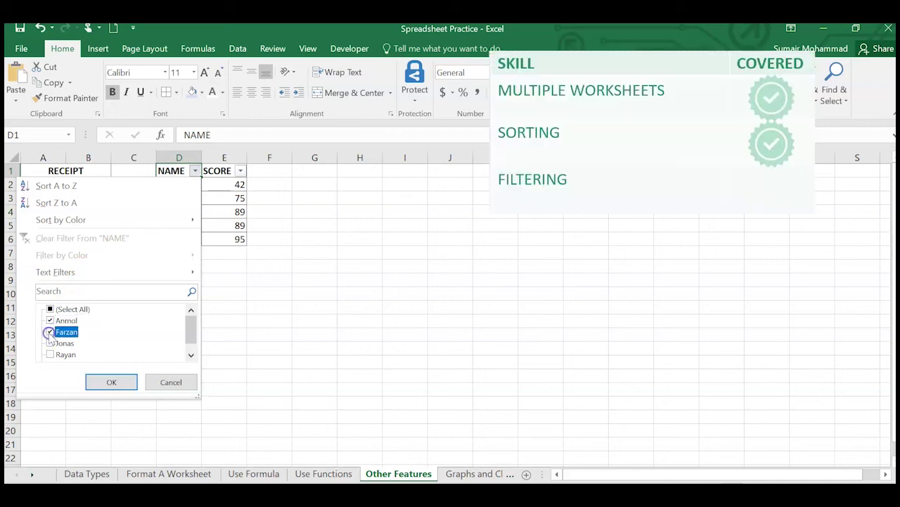
{"action": "left_click", "coordinate": [118, 387]}
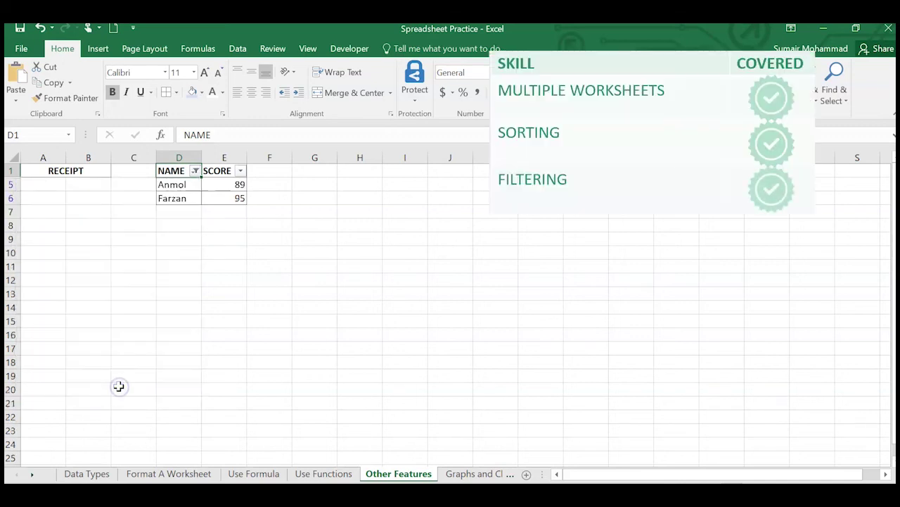